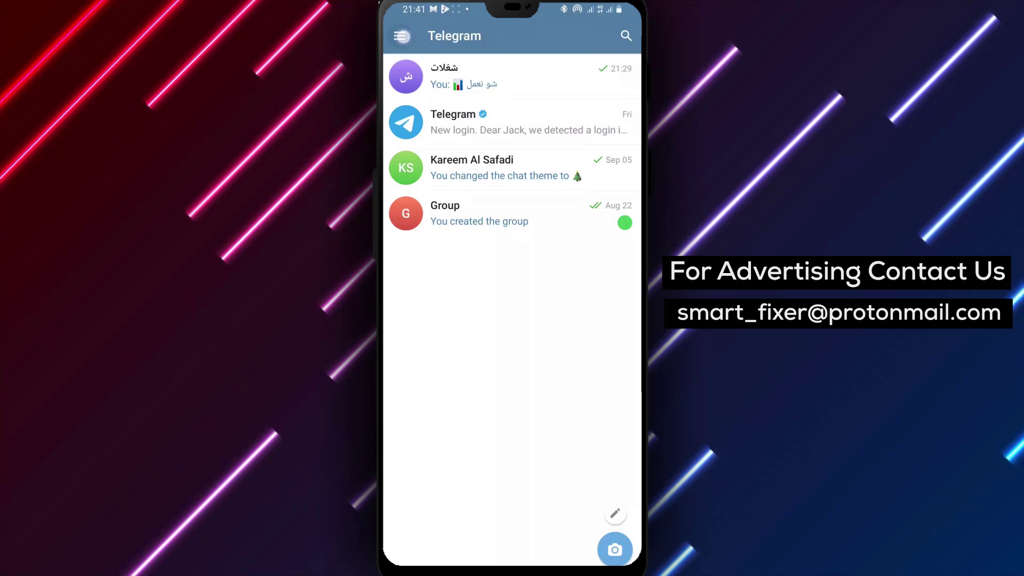
Go from the side menu through Settings to the Chat Folders settings.
{"action": "left_click", "coordinate": [400, 36]}
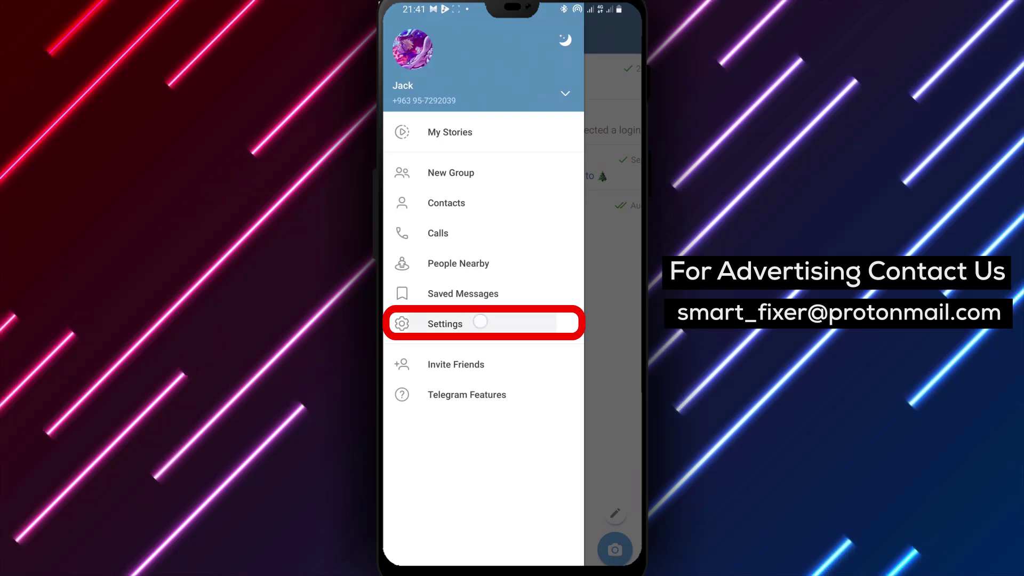
{"action": "left_click", "coordinate": [481, 322]}
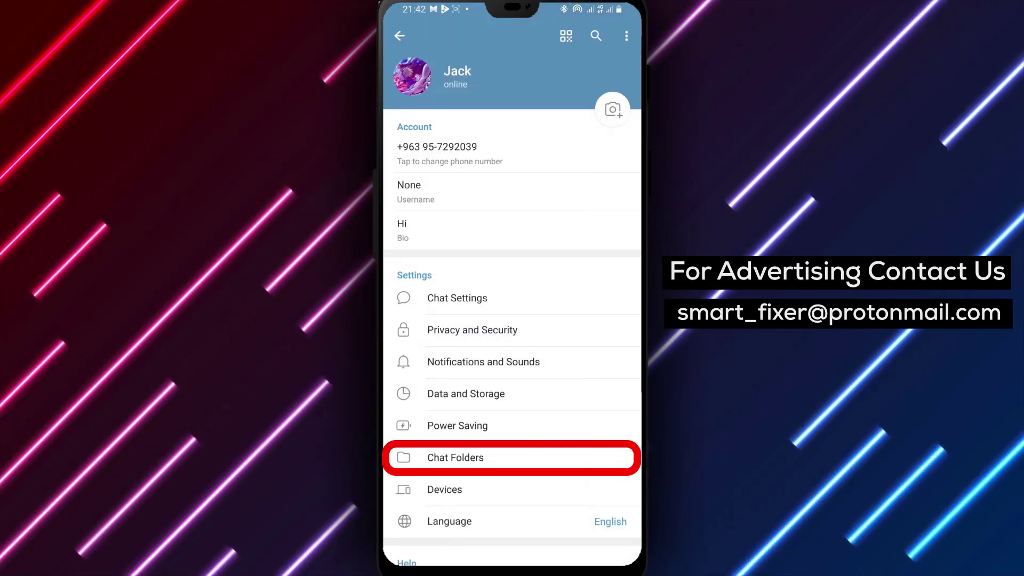
{"action": "left_click", "coordinate": [523, 452]}
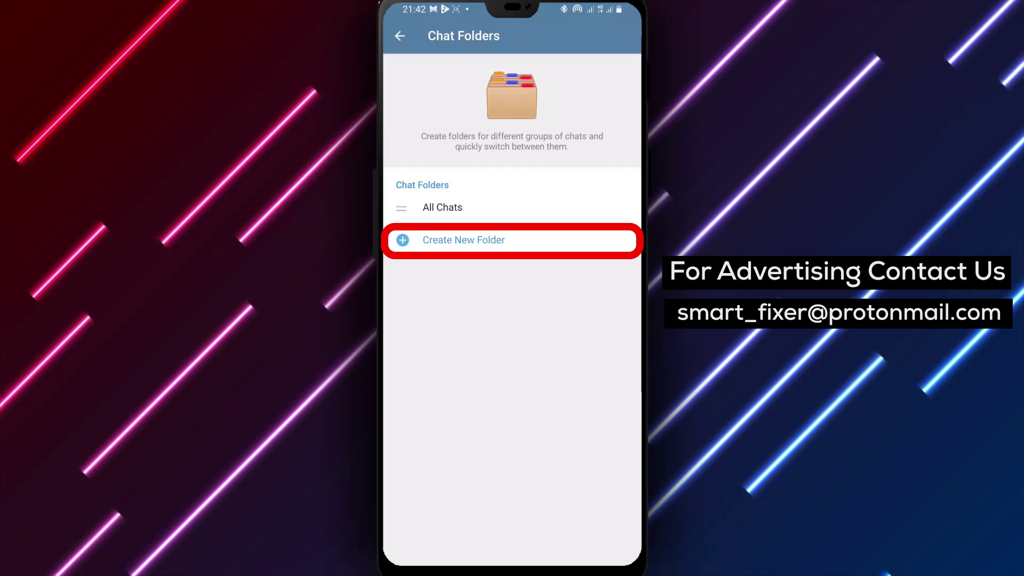
Start a new chat folder and name it 'Movies' using the English keyboard.
{"action": "left_click", "coordinate": [463, 240]}
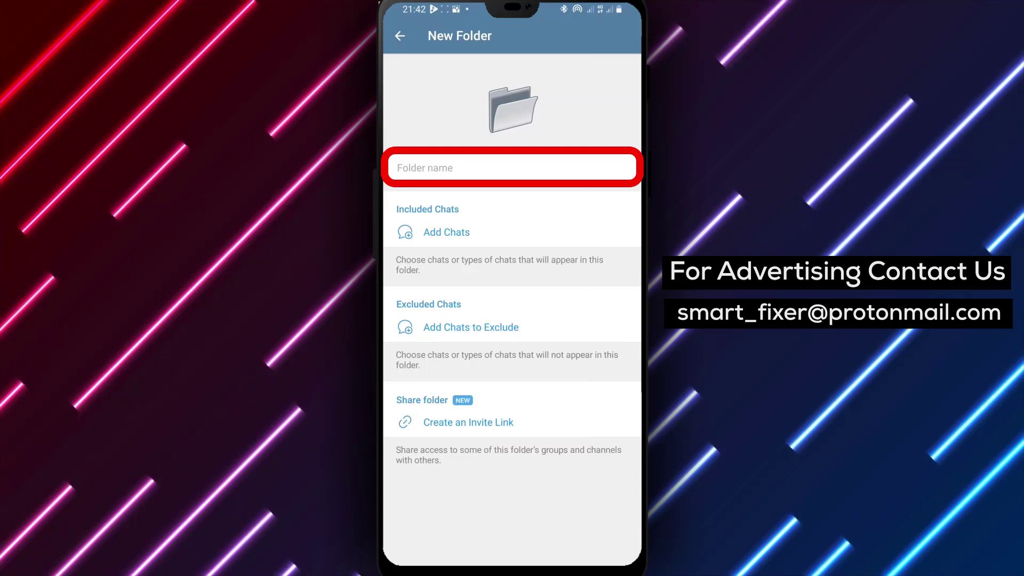
{"action": "left_click", "coordinate": [512, 168]}
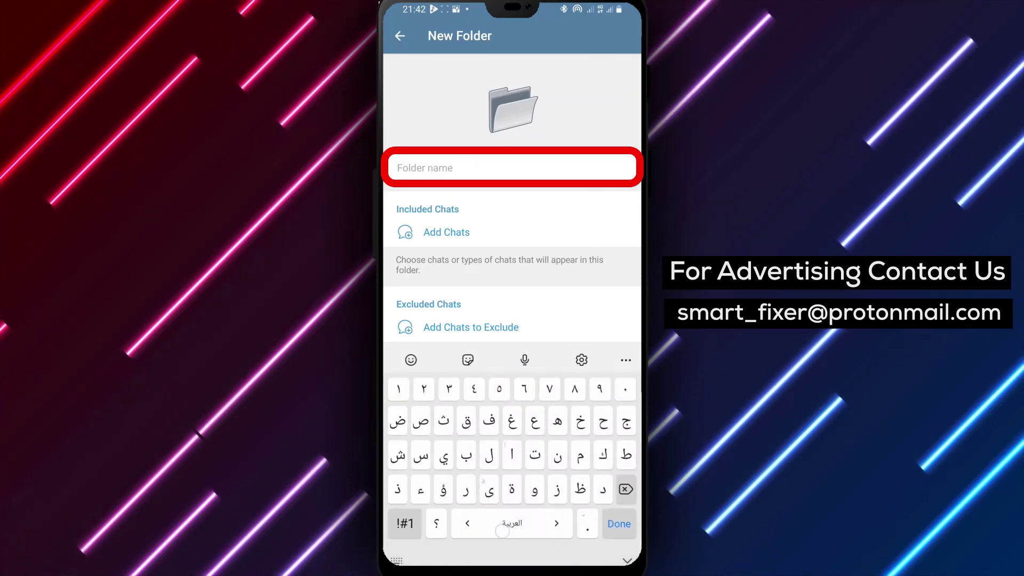
{"action": "left_click_drag", "start_coordinate": [480, 523], "coordinate": [552, 523]}
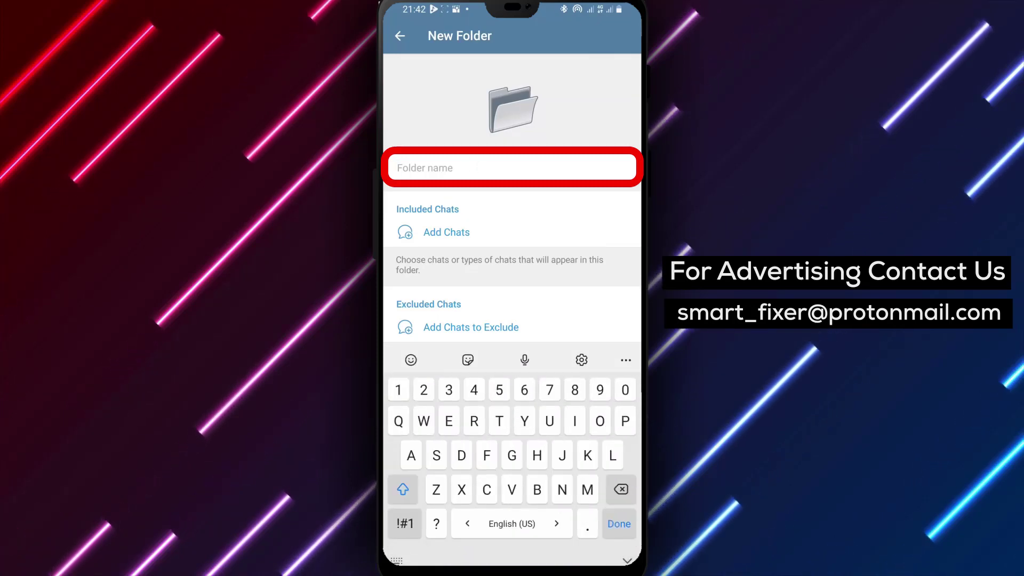
{"action": "type", "text": "Mov"}
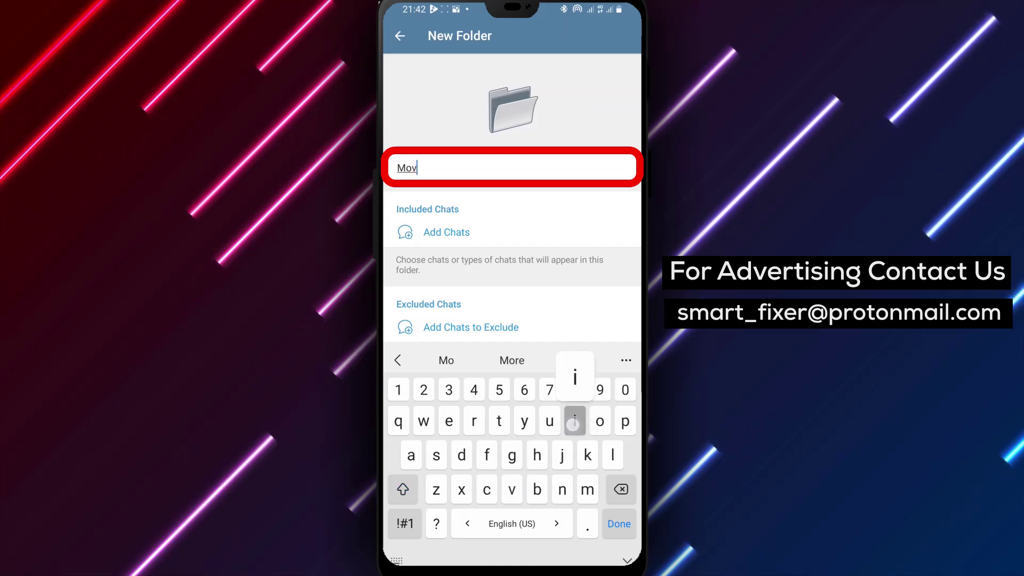
{"action": "type", "text": "ies"}
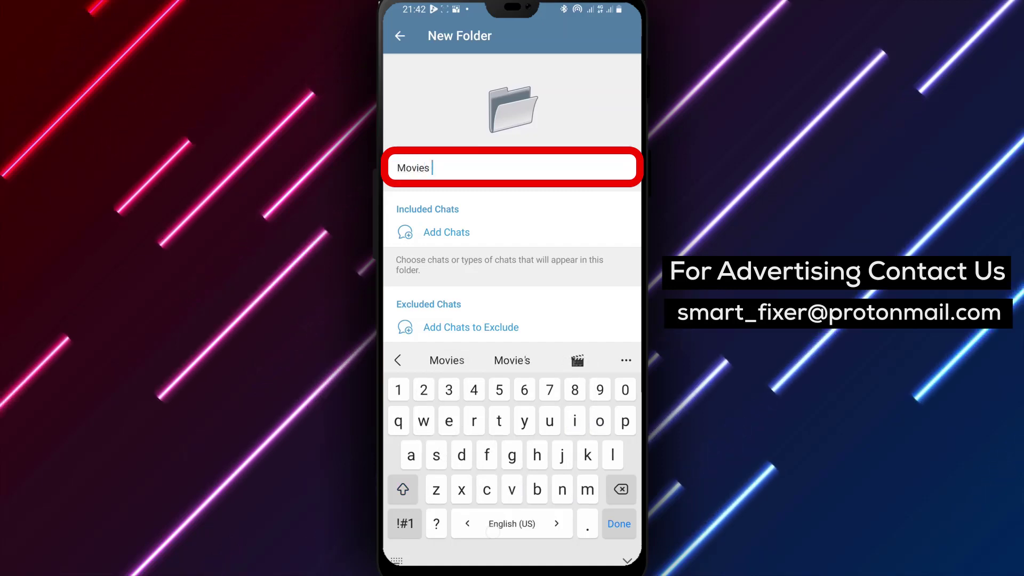
{"action": "left_click_drag", "start_coordinate": [634, 306], "coordinate": [593, 306]}
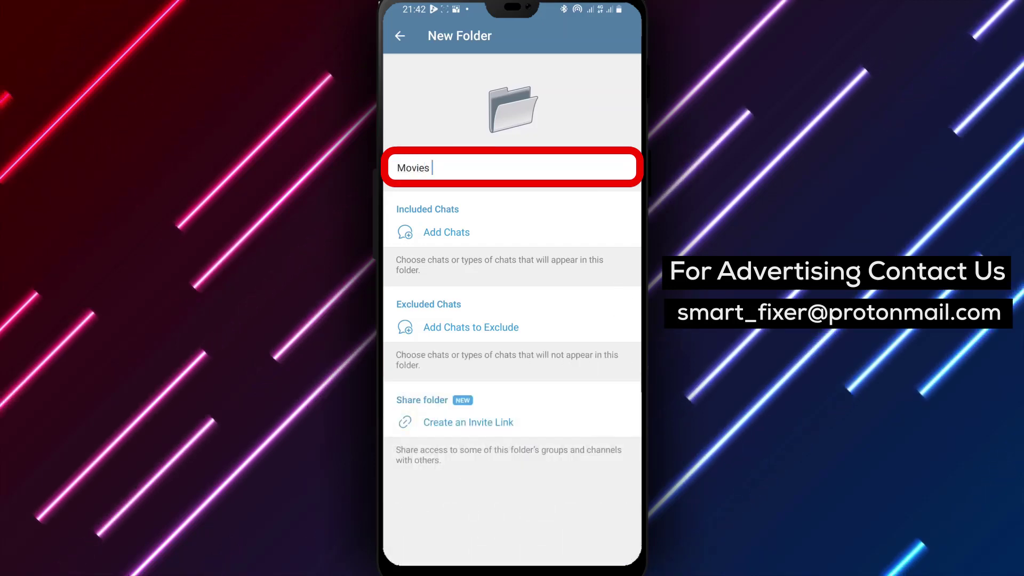
Add the شغلات chat to the folder's included chats.
{"action": "left_click", "coordinate": [577, 238]}
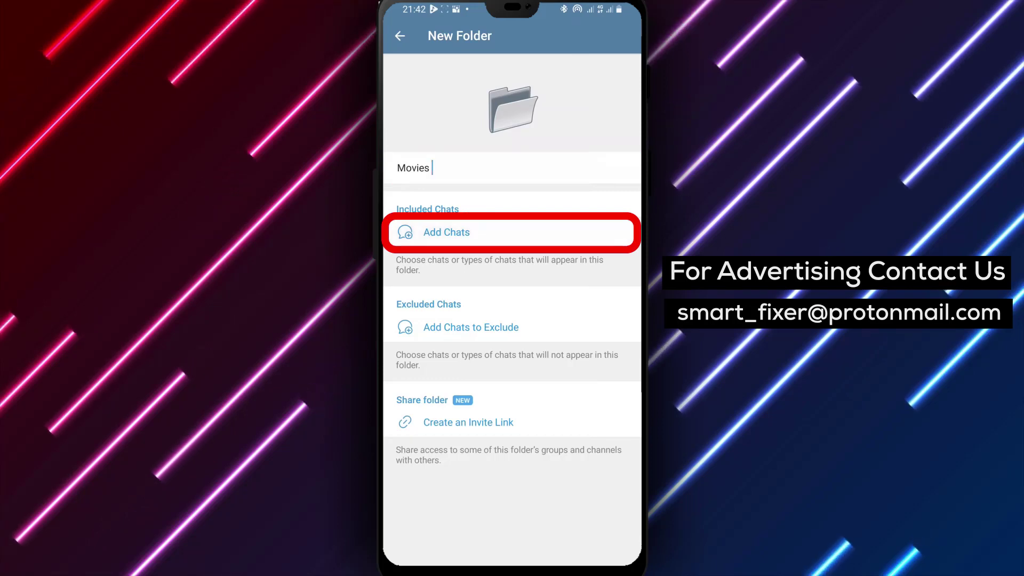
{"action": "left_click", "coordinate": [491, 339]}
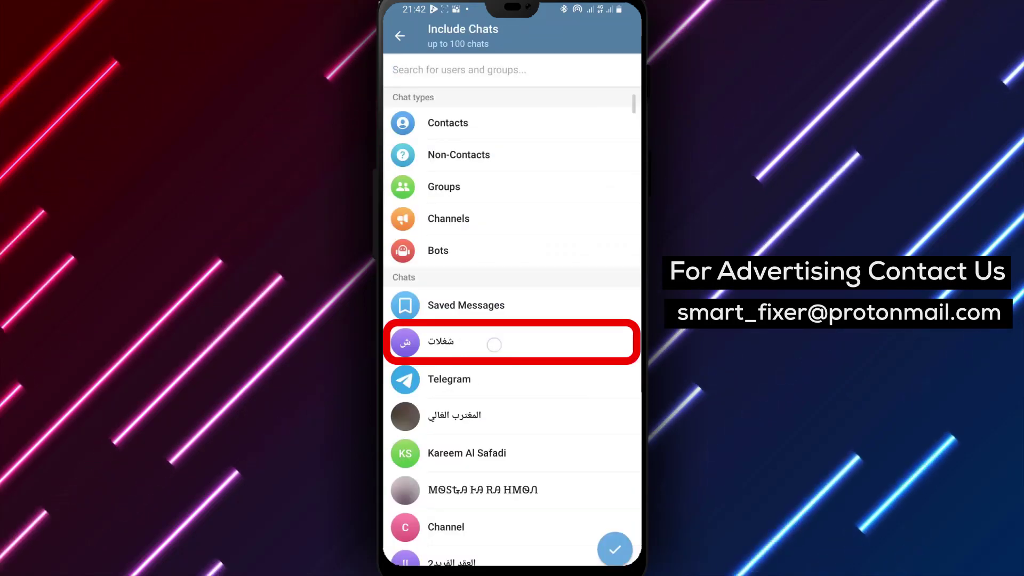
{"action": "left_click", "coordinate": [615, 550]}
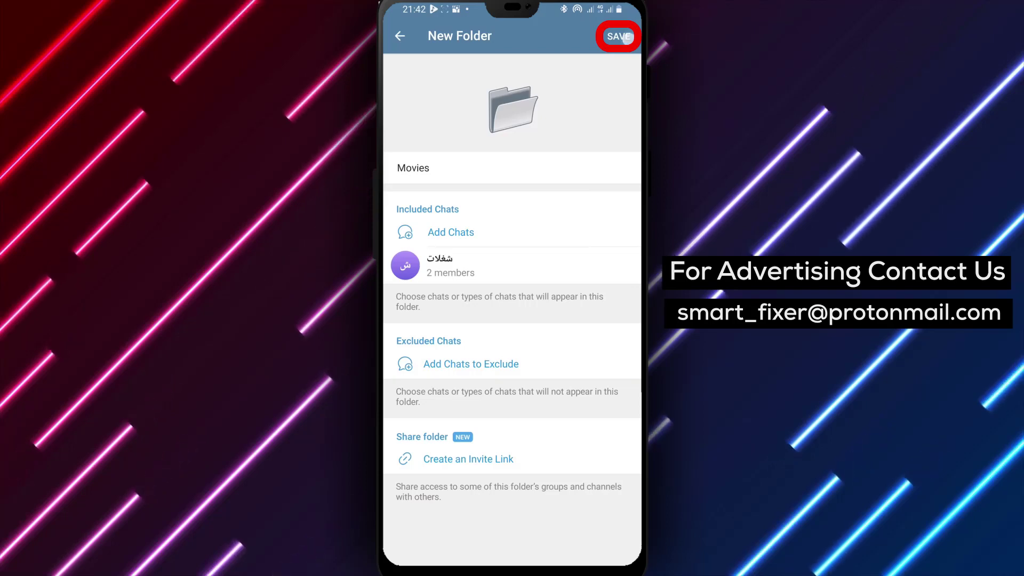
Save the new 'Movies' folder containing the شغلات chat.
{"action": "left_click", "coordinate": [619, 36]}
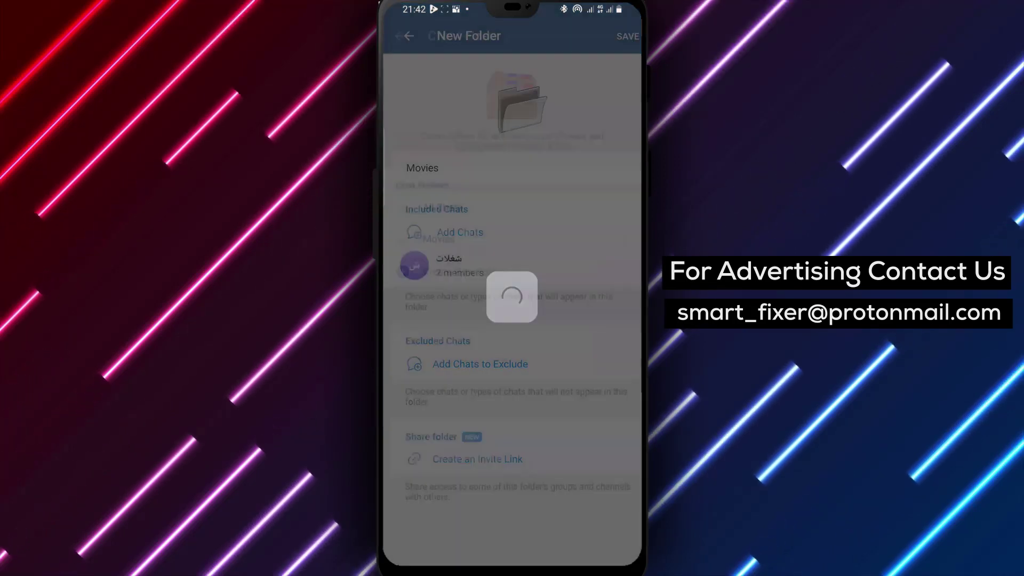